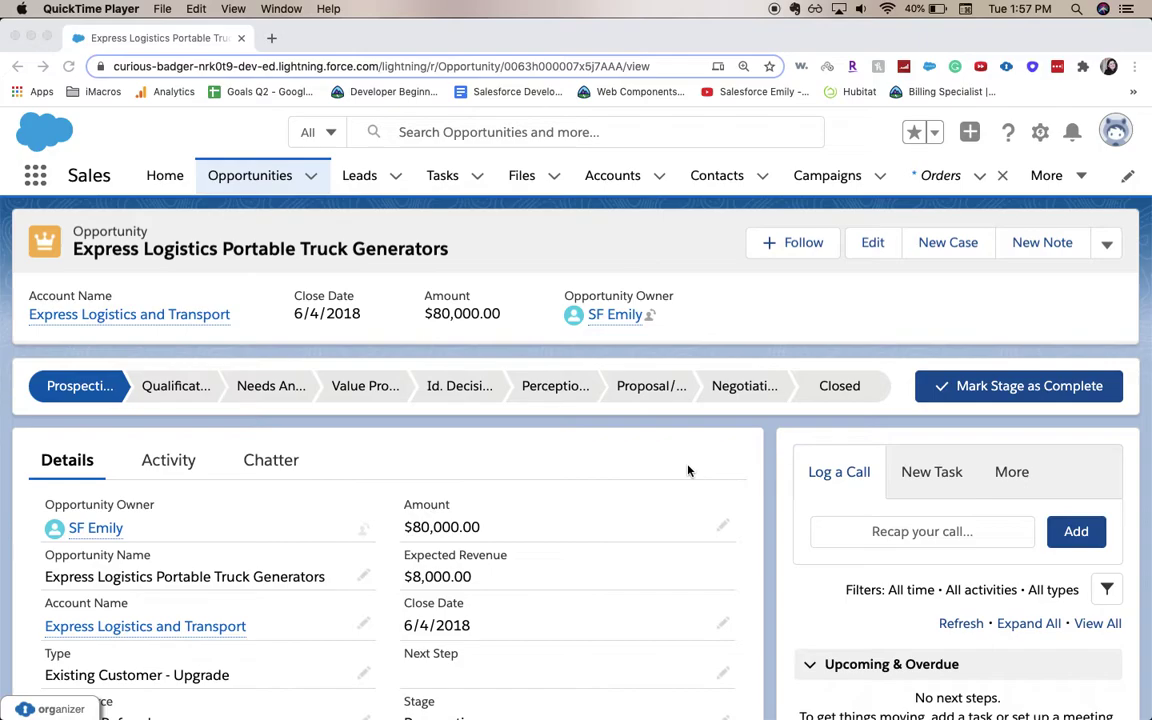
scroll(688, 470, "down", 2)
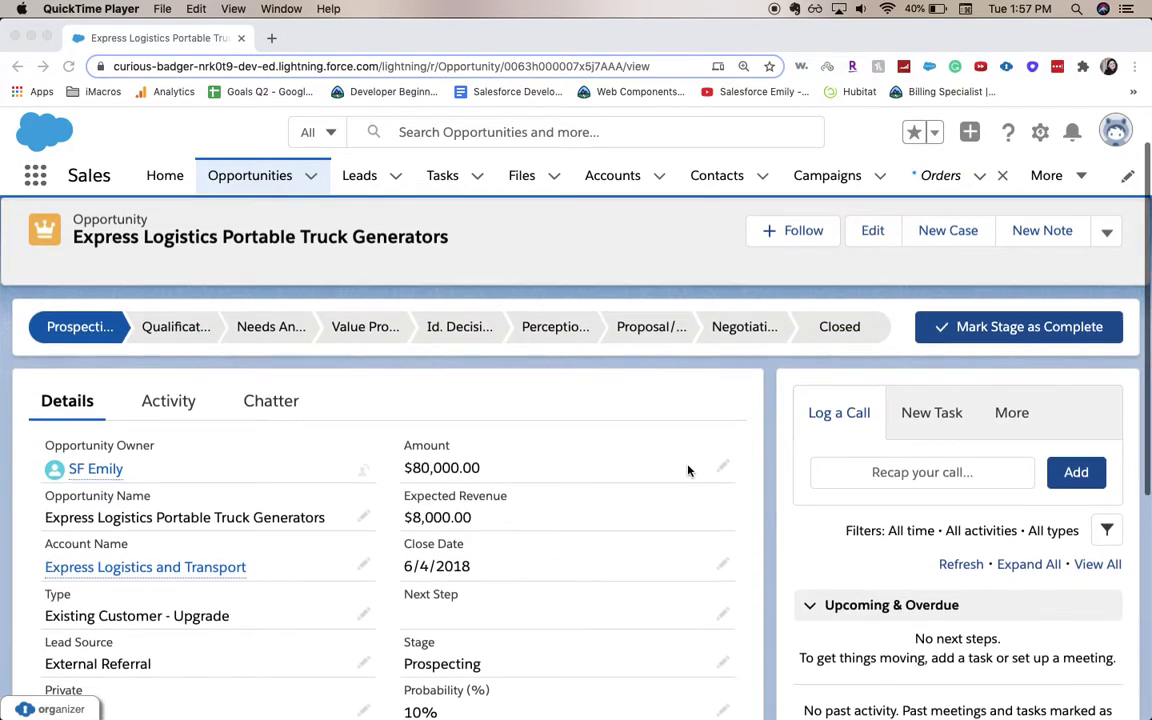
scroll(688, 470, "down", 4)
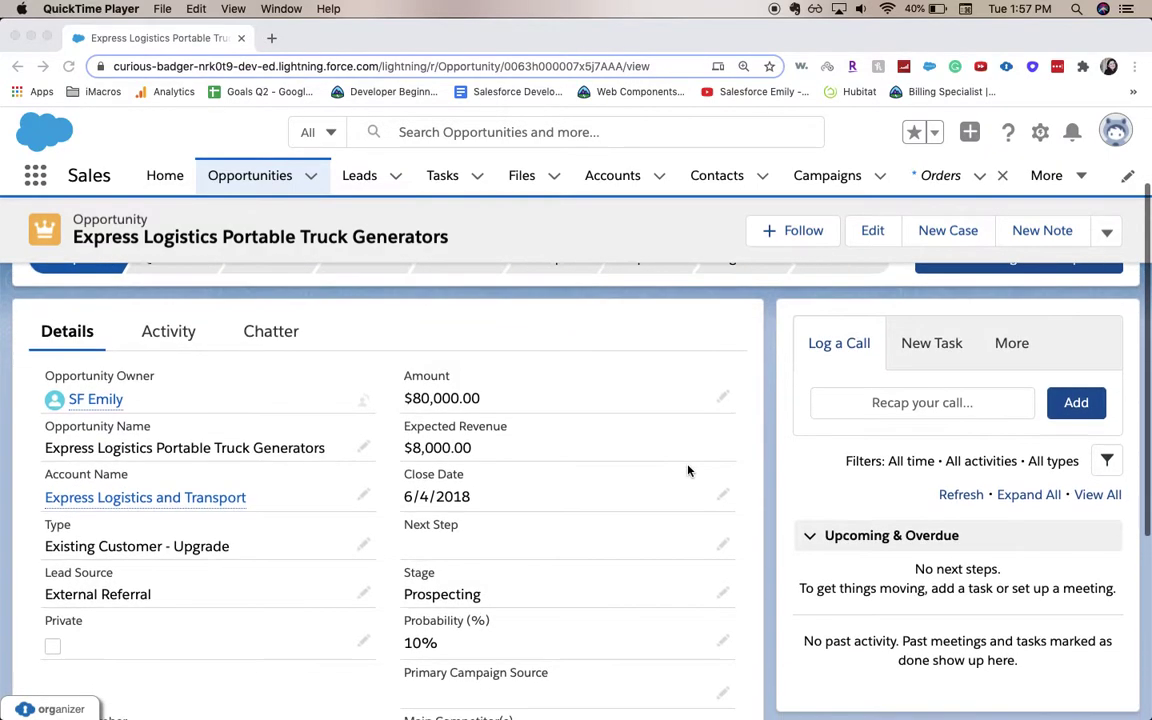
scroll(688, 470, "down", 3)
scroll(688, 470, "up", 10)
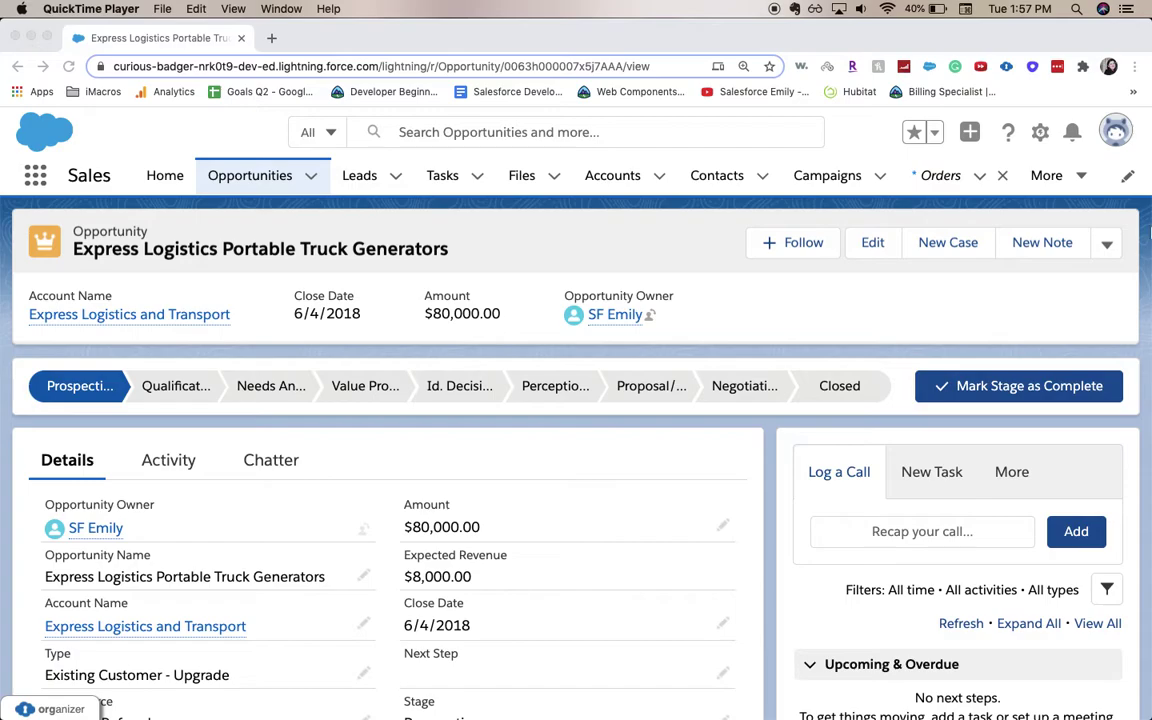
Open the Opportunity object's Fields & Relationships list in Setup
left_click(1042, 135)
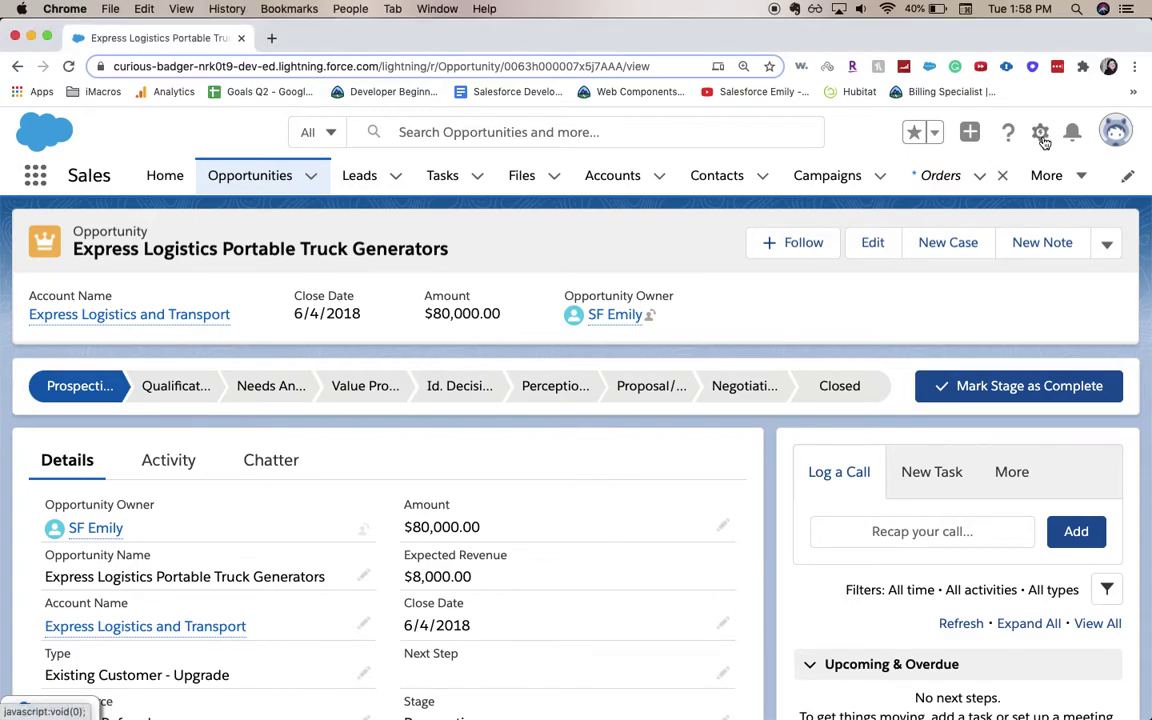
left_click(1040, 134)
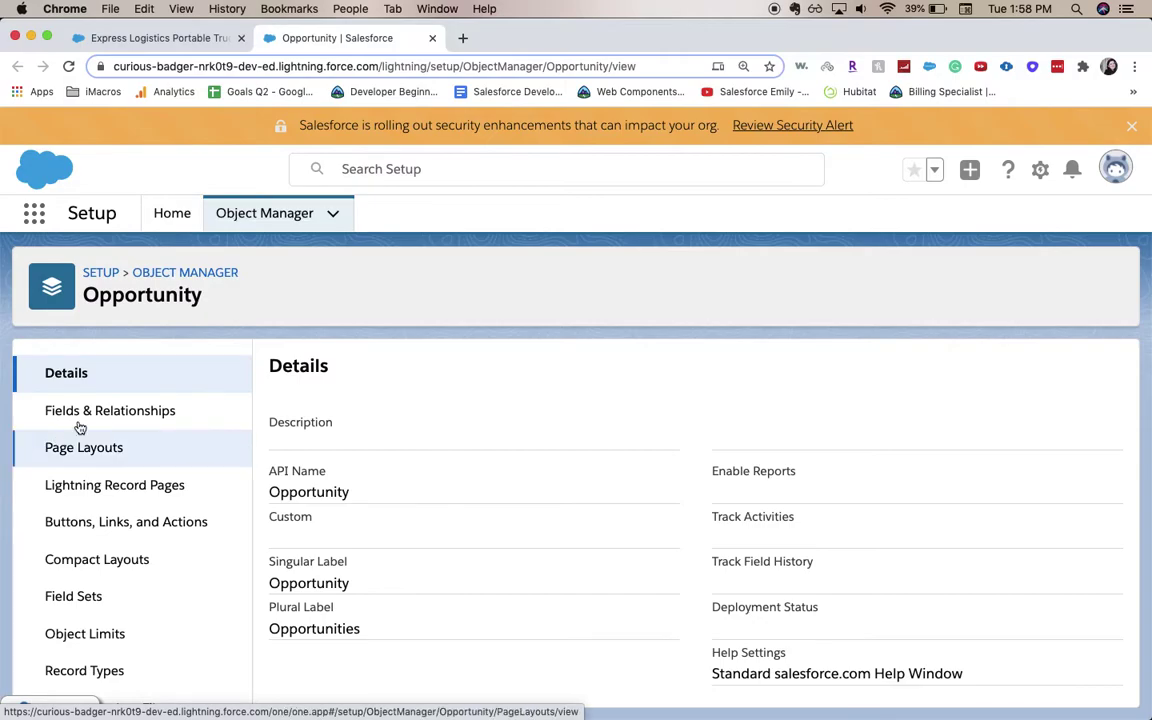
left_click(80, 427)
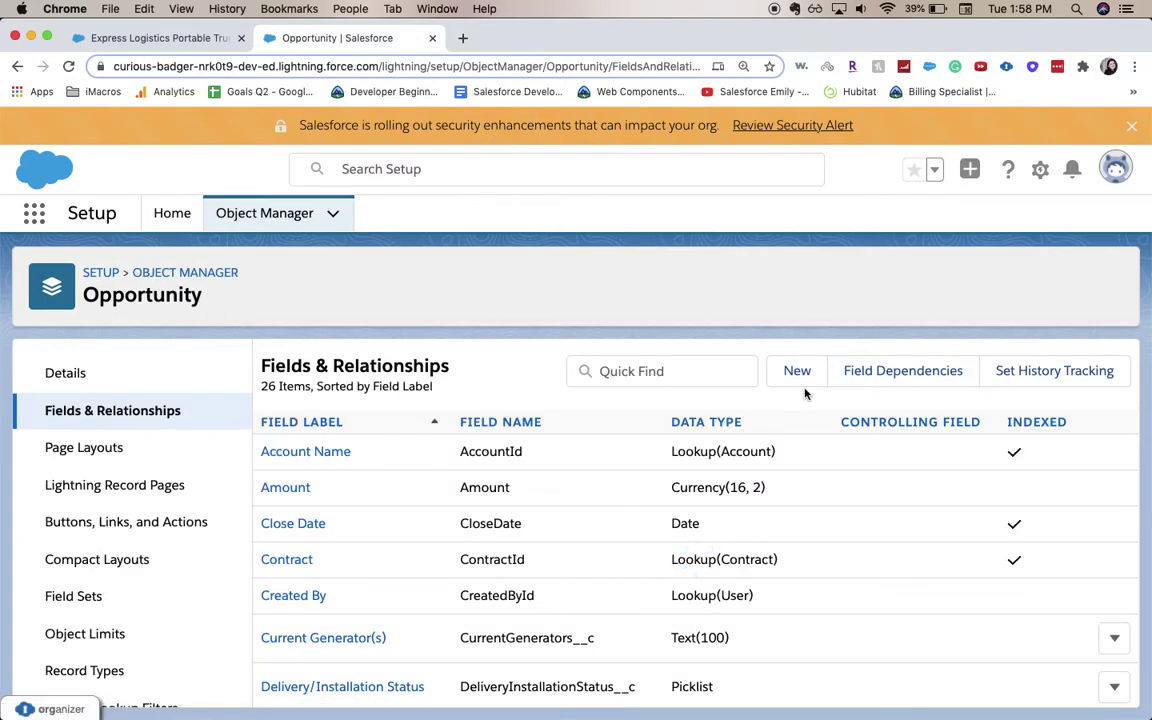
Start a new custom Opportunity field with the Auto Number data type and dismiss the security alert banner
left_click(804, 381)
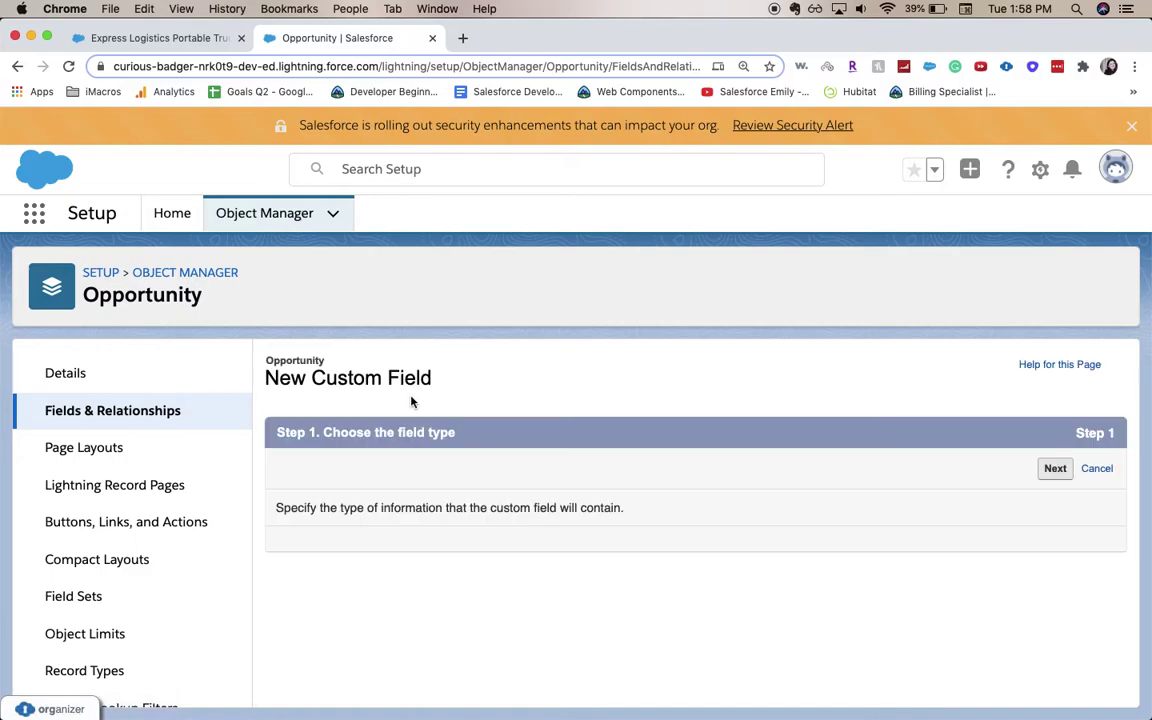
scroll(432, 455, "down", 3)
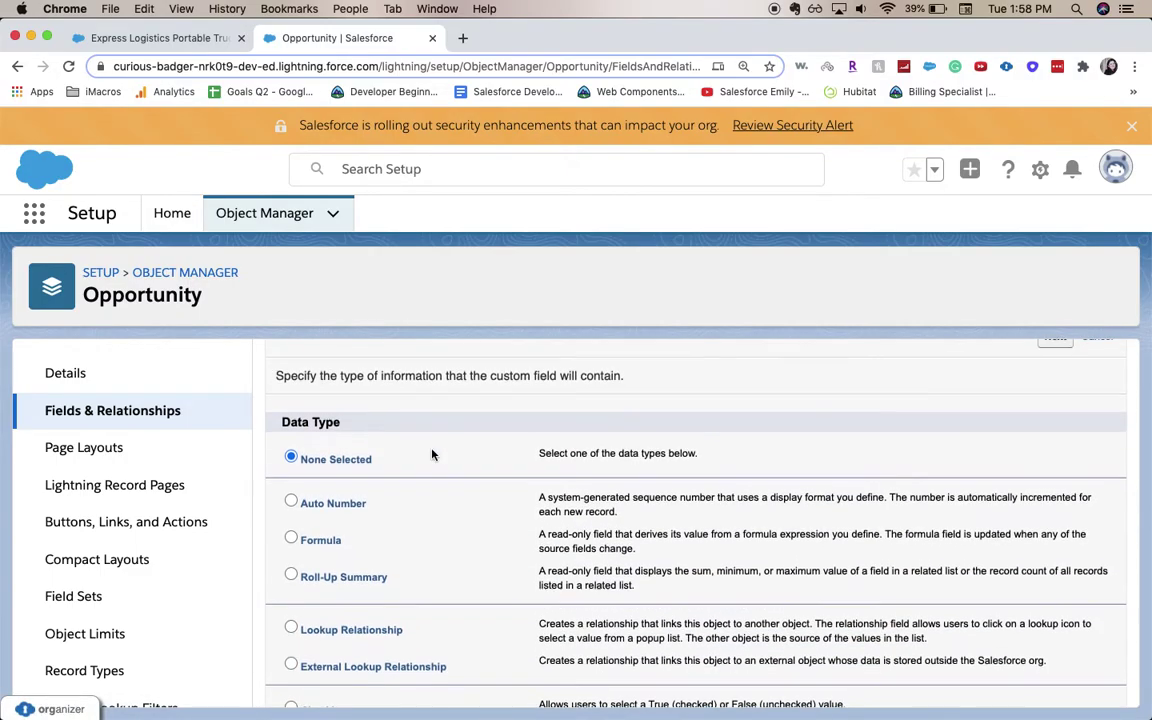
left_click(340, 503)
scroll(532, 527, "down", 10)
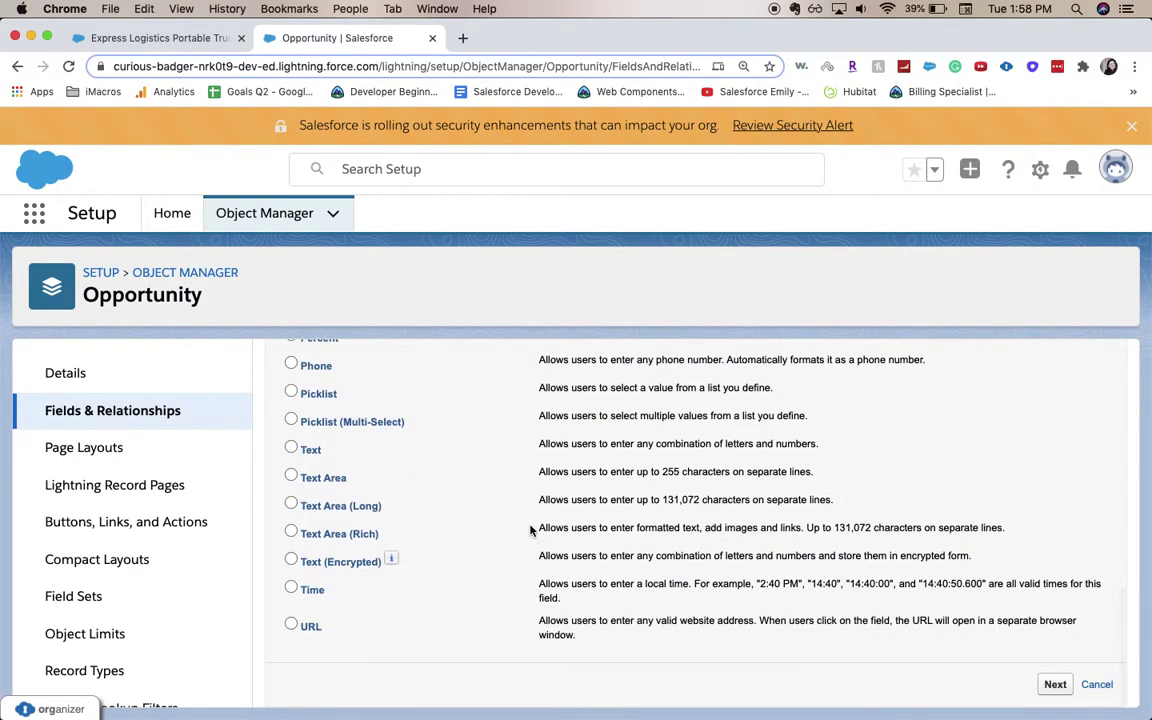
left_click(1050, 685)
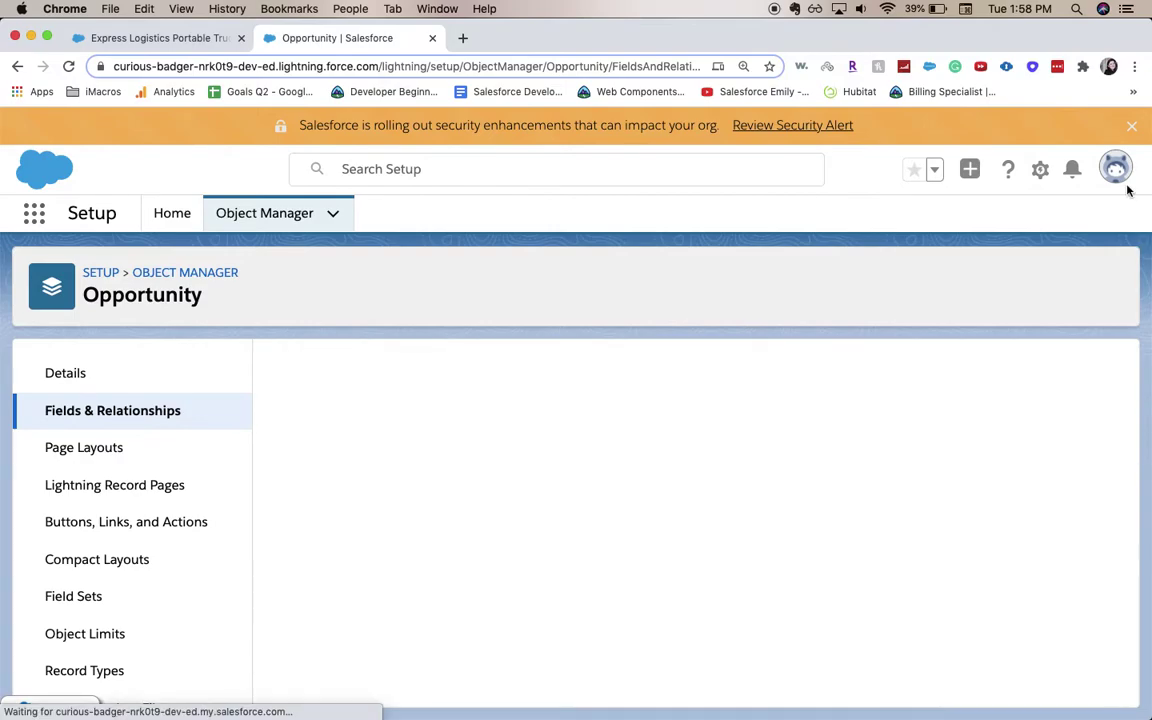
left_click(1133, 129)
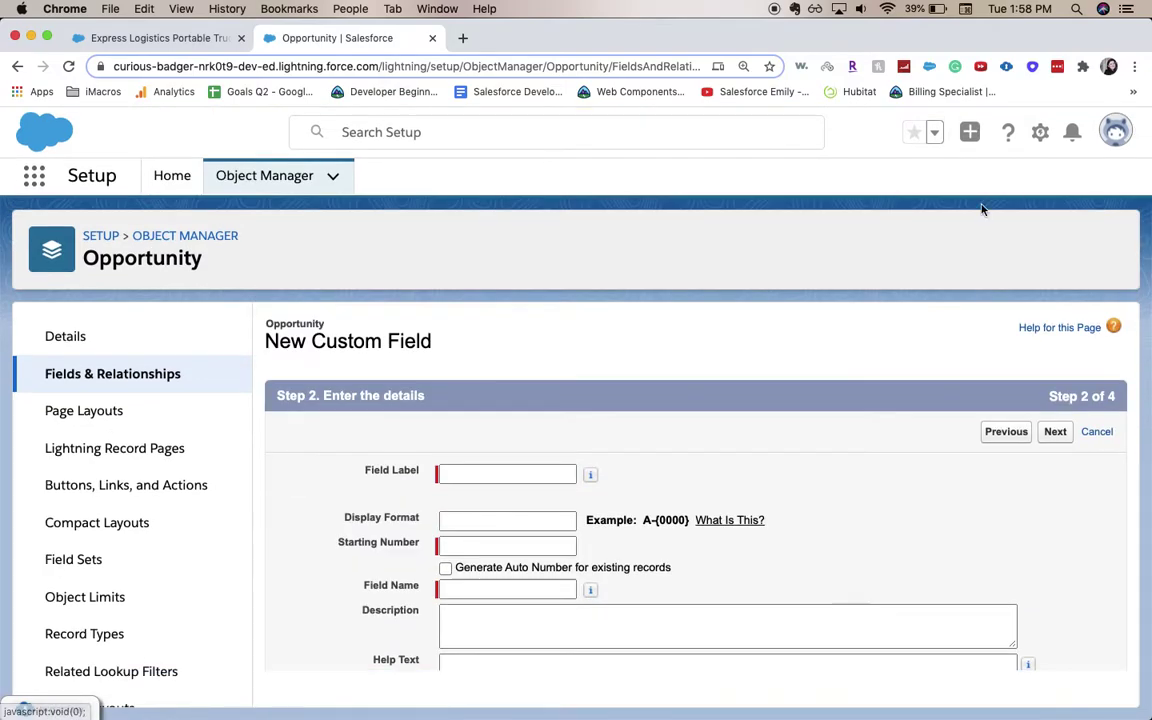
Label the new custom field Opportunity Number and let its field name fill in
left_click(503, 476)
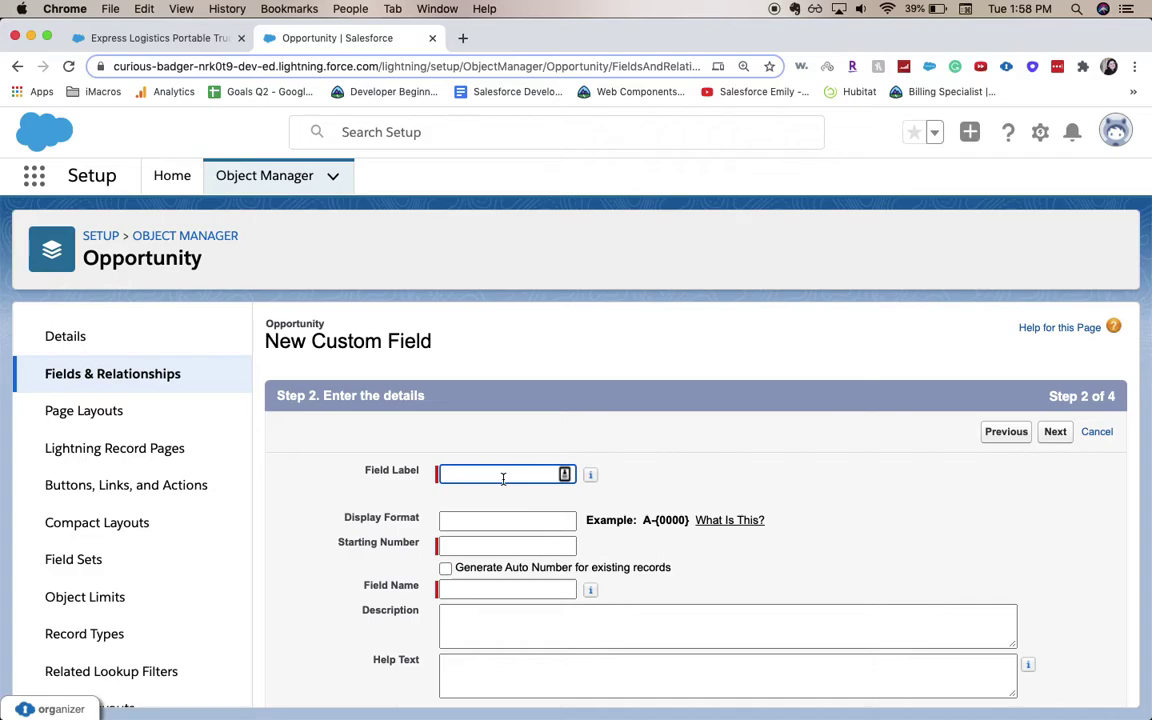
type("Oppo")
type("rutunity Number")
key("Tab")
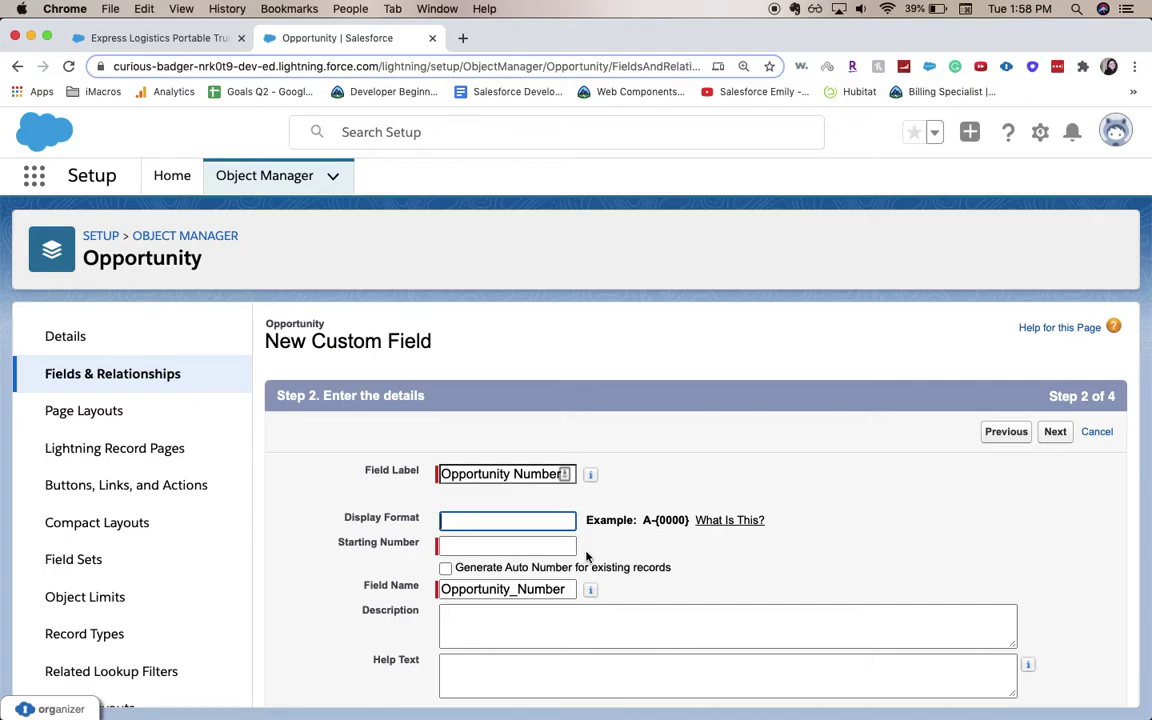
Set the display format to 1-000 and the starting number to 1, leave description and help text empty, and try to continue
type("A")
type("1-000")
left_click(563, 562)
left_click(554, 552)
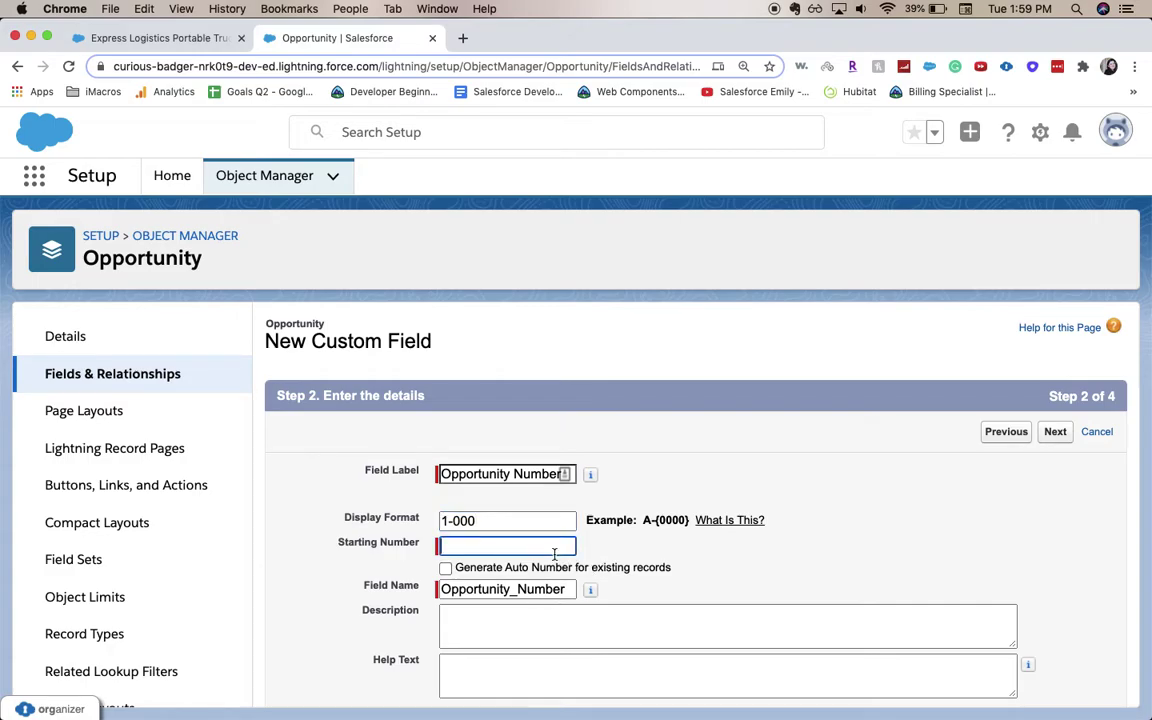
type("1")
scroll(537, 555, "down", 2)
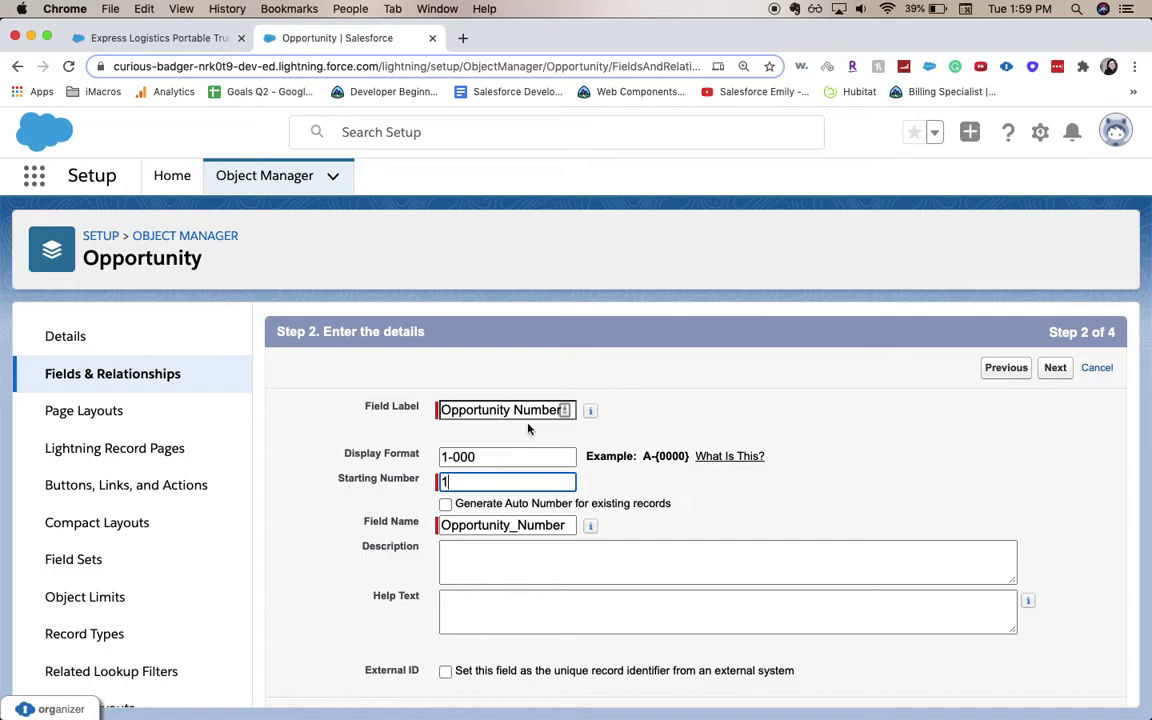
scroll(650, 476, "down", 1)
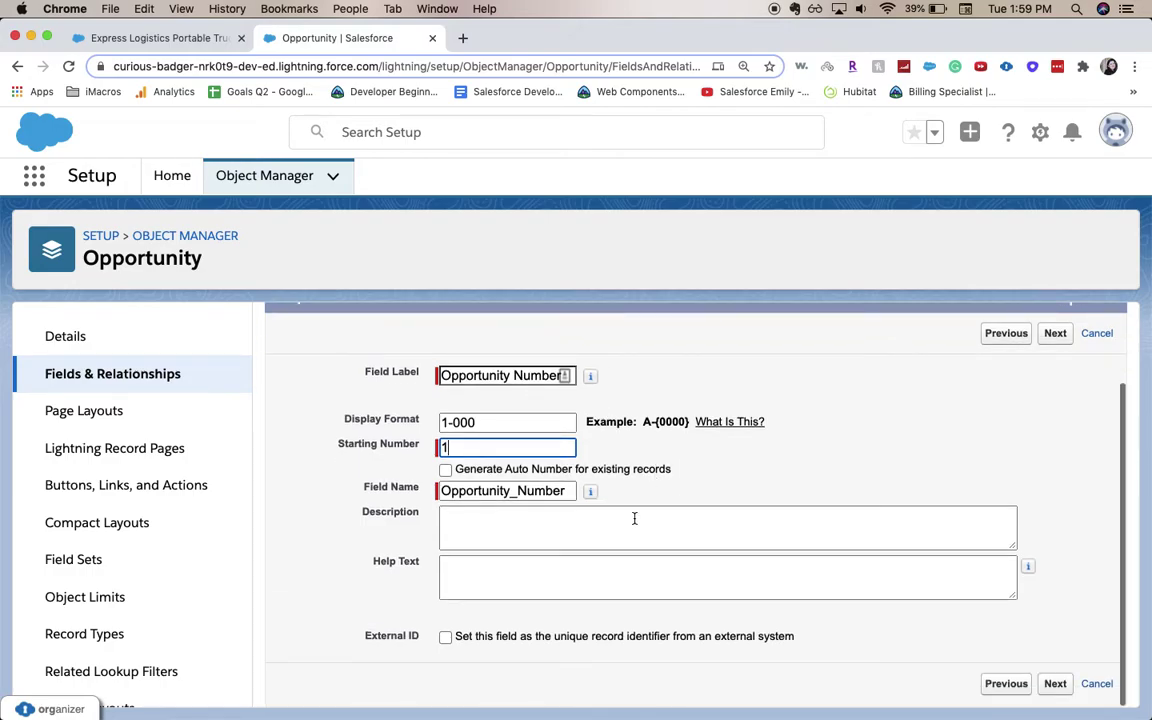
left_click(621, 543)
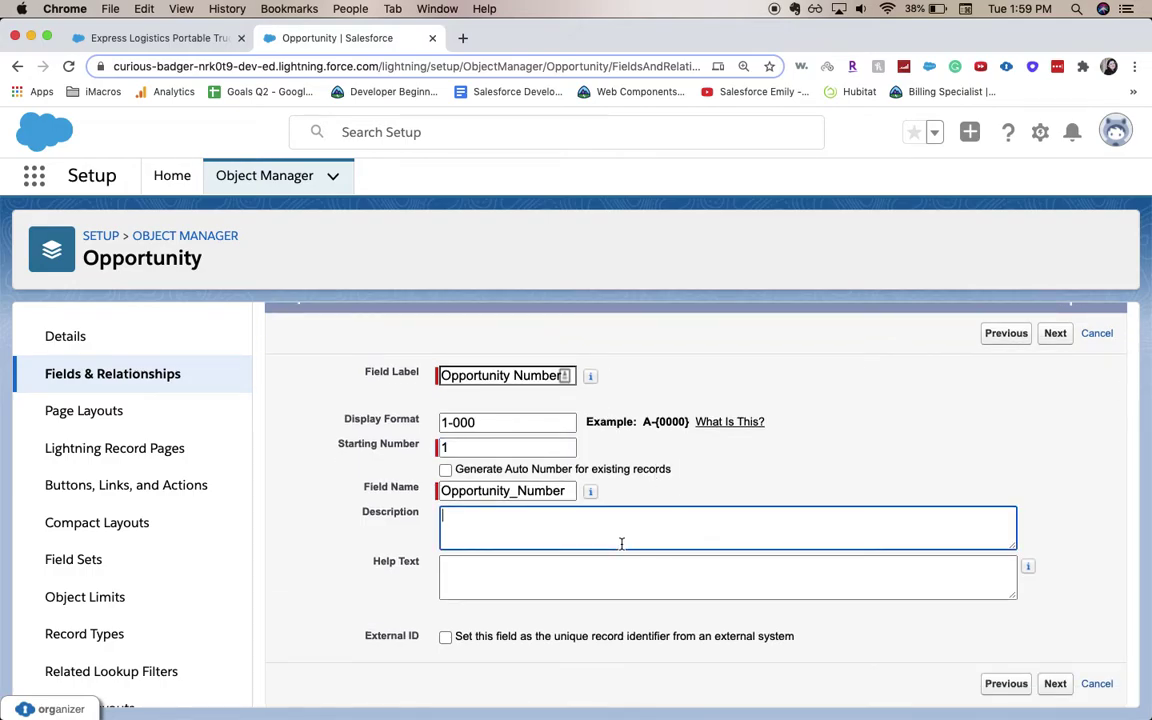
left_click(590, 567)
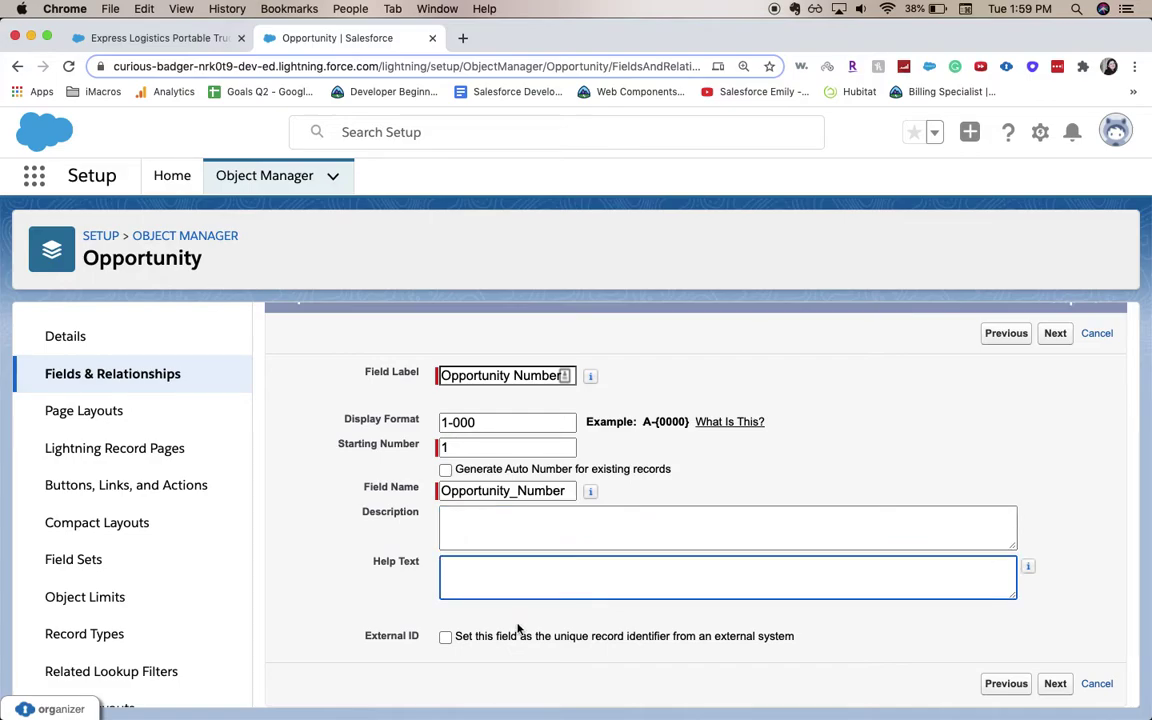
left_click(1052, 684)
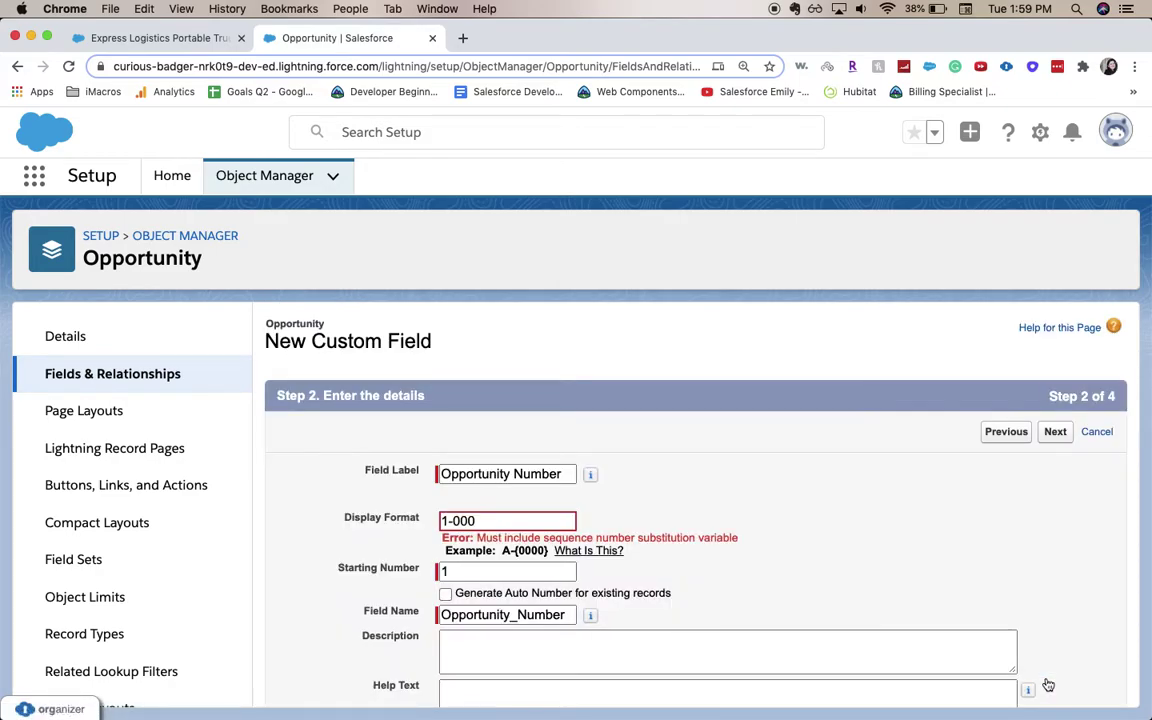
Replace the display format with the copied example text containing A-{0000}
triple_click(525, 517)
key("BackSpace")
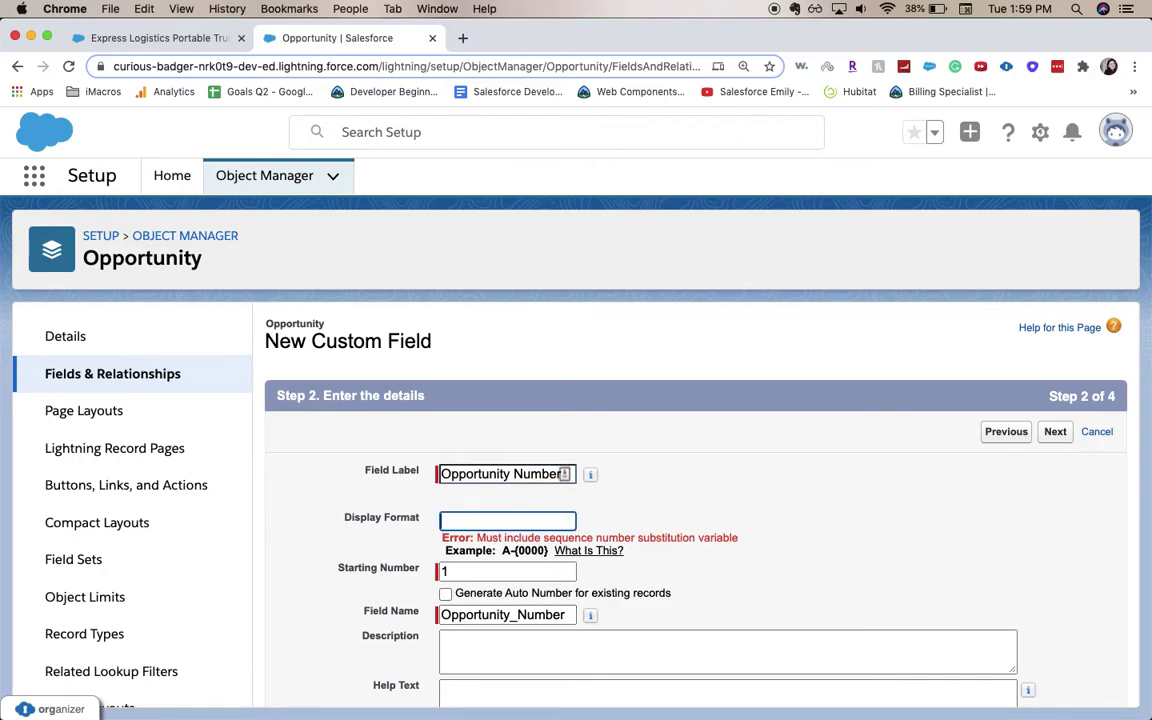
left_click_drag(548, 550, 507, 543)
key("super+c")
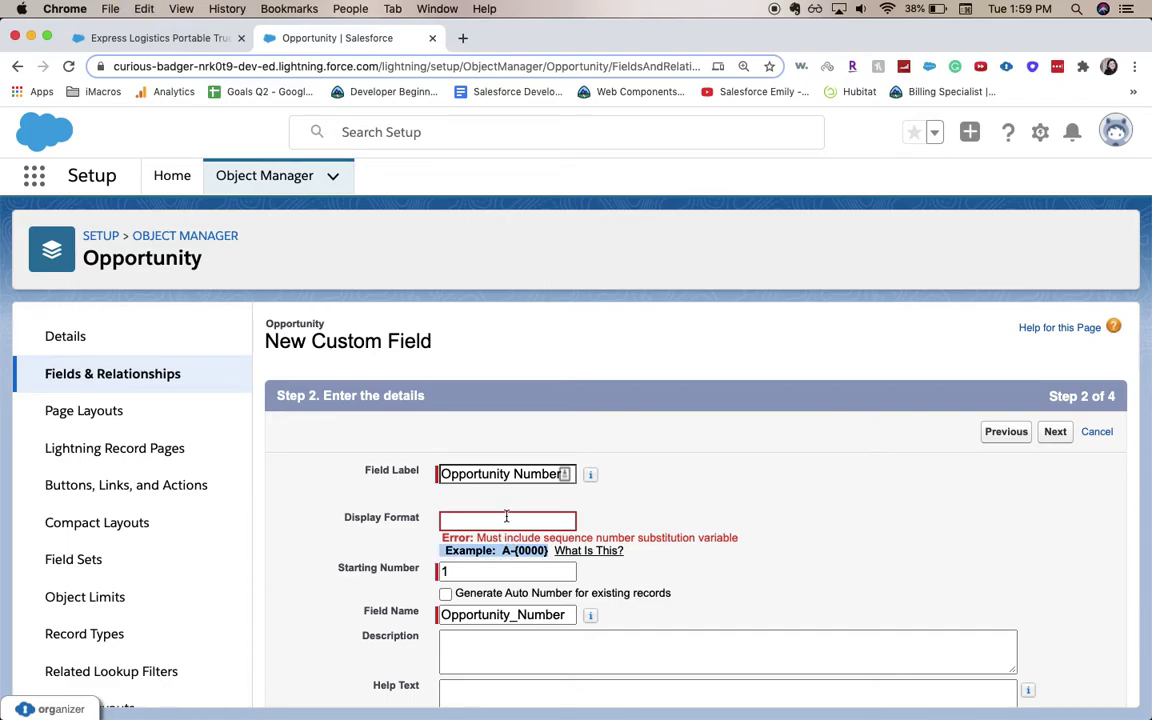
left_click(507, 517)
key("super+v")
left_click(445, 571)
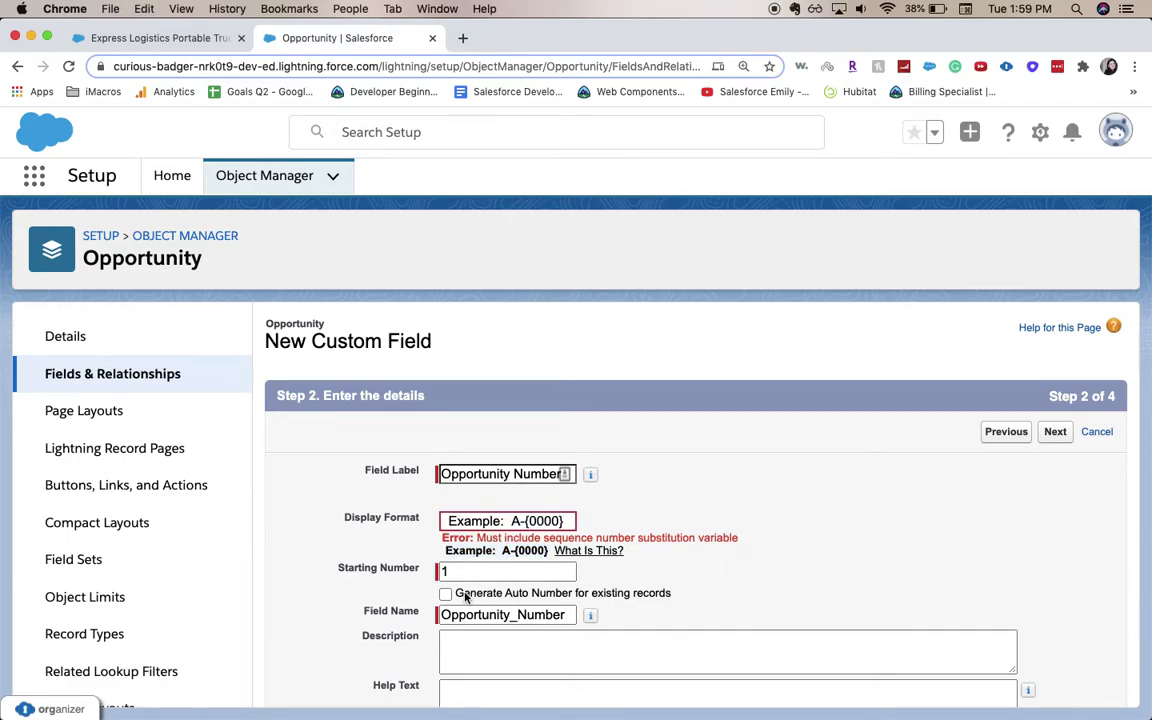
Enable auto number generation for existing records, trim the display format to A-{0000}, and continue to field-level security
left_click(445, 593)
left_click(405, 518)
key("Delete")
key("Delete")
key("Delete")
key("Delete")
key("Delete")
key("Delete")
key("Delete")
key("Delete")
key("Delete")
key("Delete")
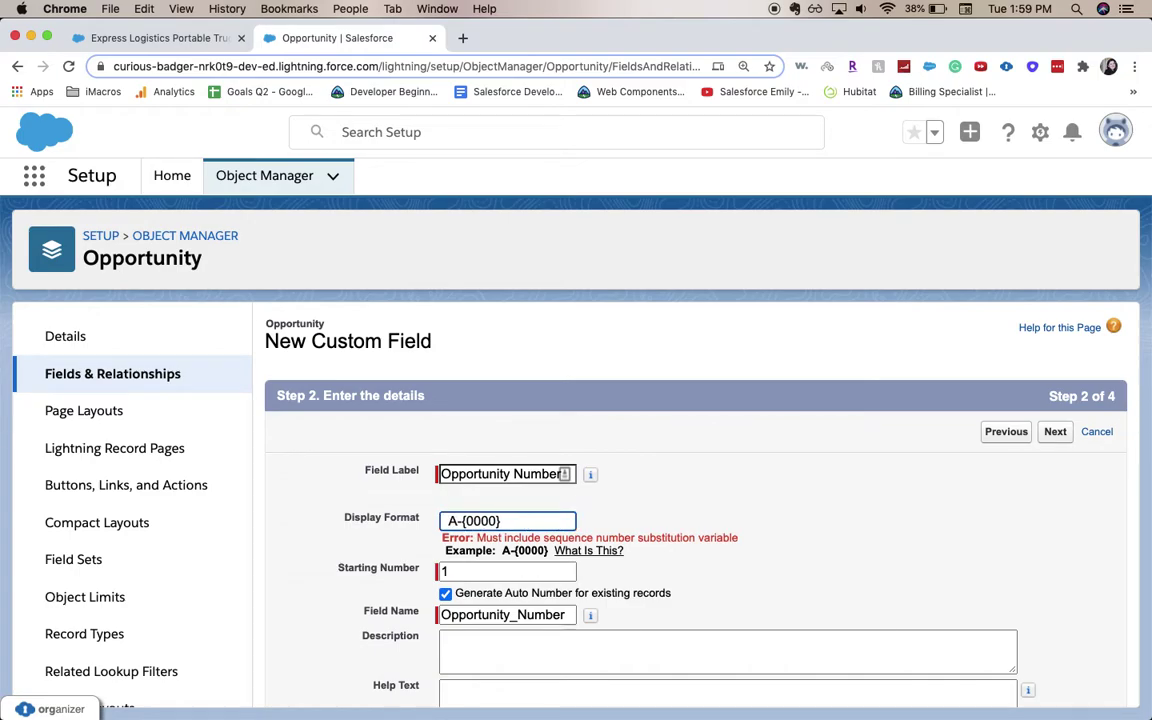
left_click(1050, 433)
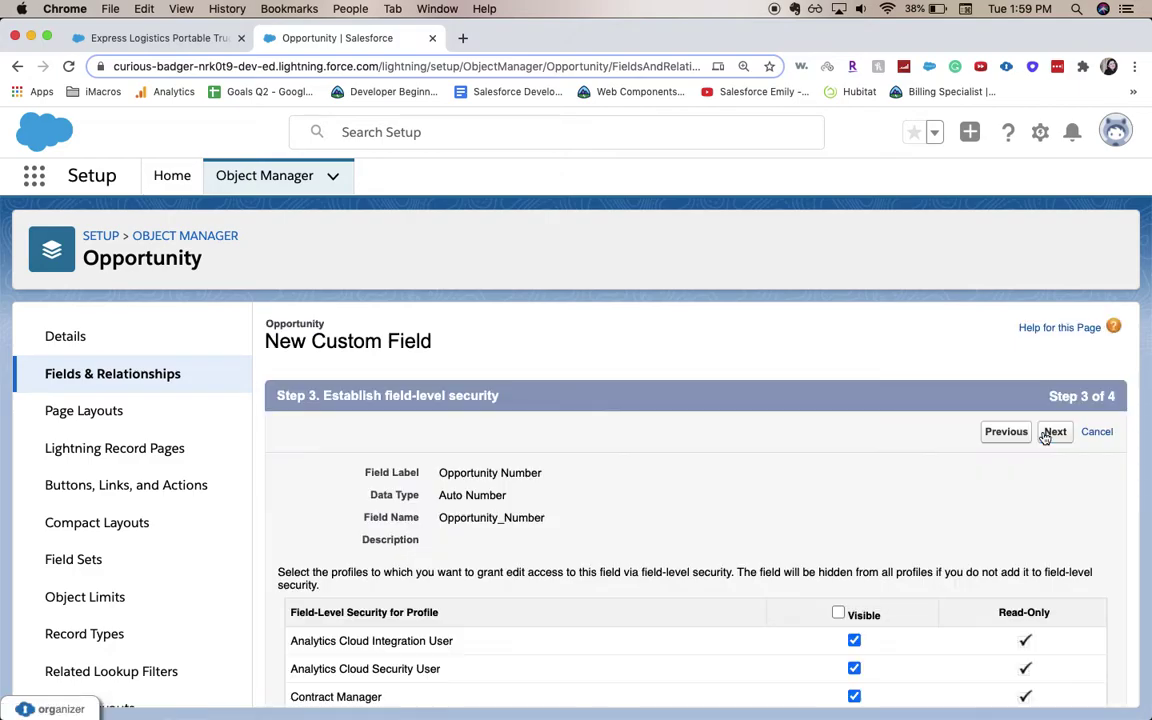
Review the profile visibility list and accept the default field-level security for the new field
scroll(754, 560, "down", 2)
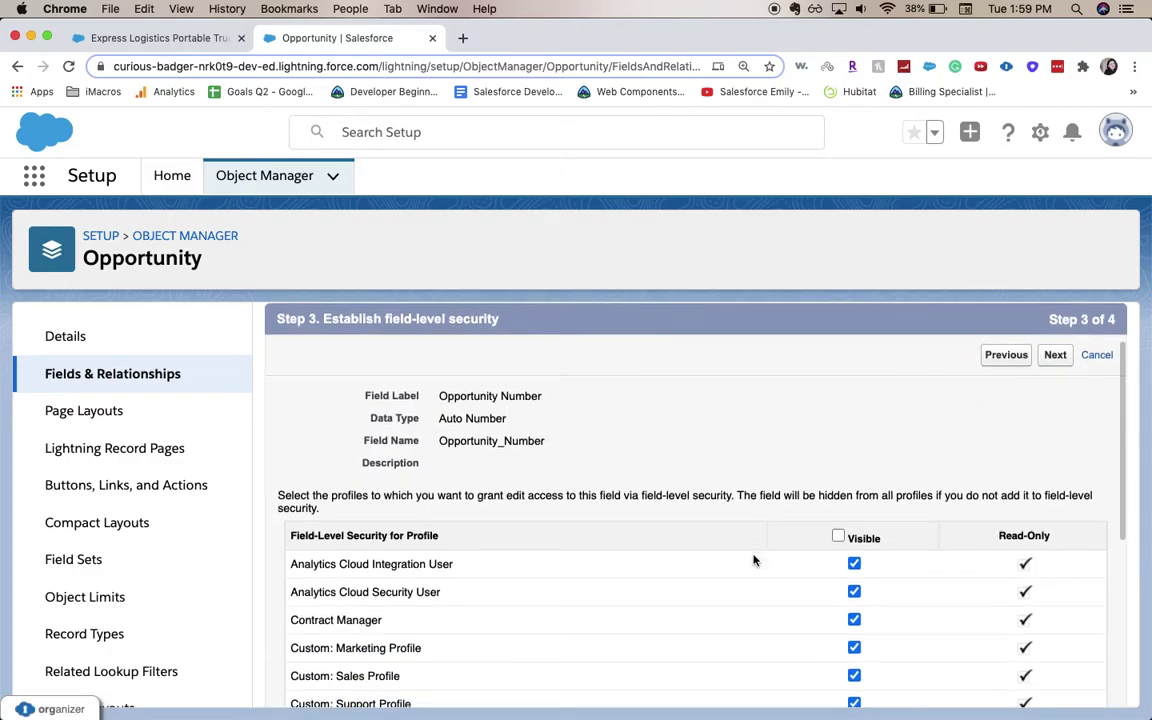
scroll(754, 560, "down", 5)
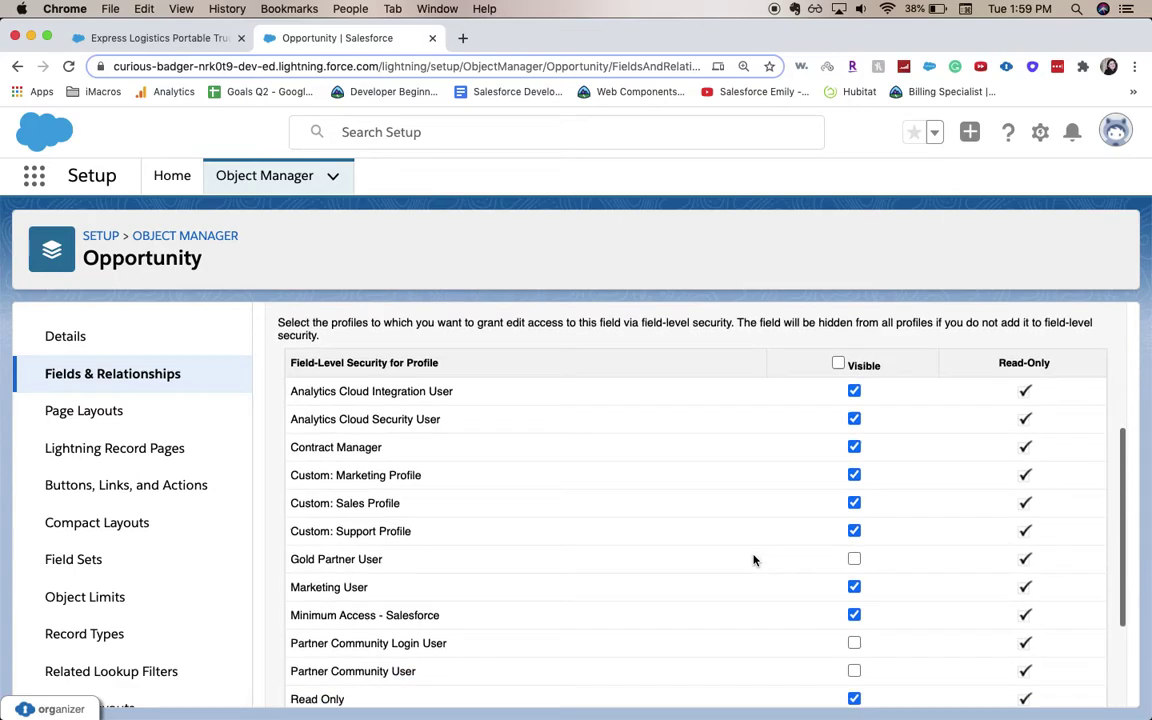
scroll(754, 560, "down", 3)
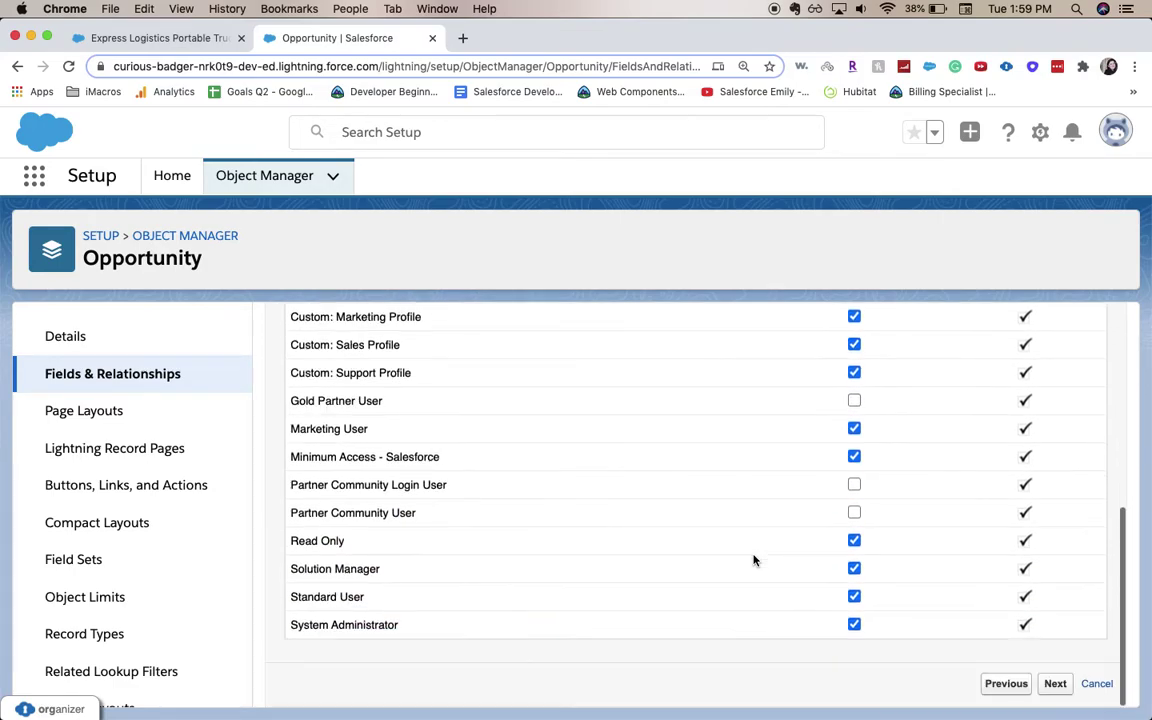
left_click(1073, 690)
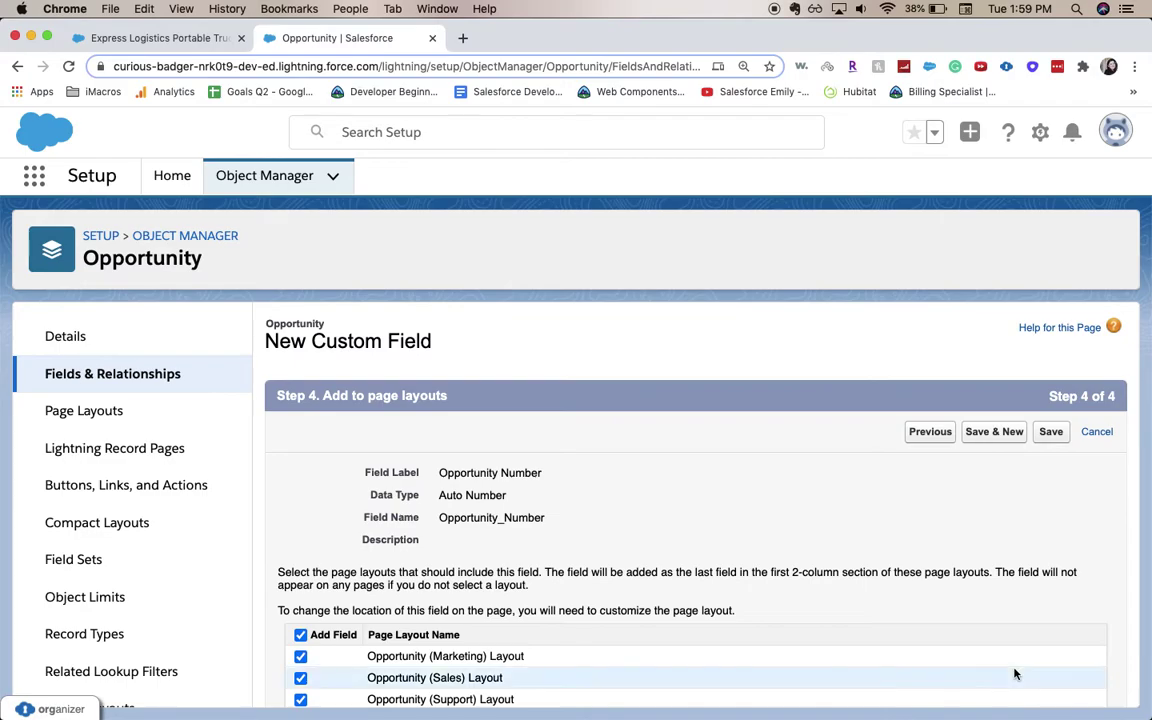
Save the field on all four Opportunity page layouts and confirm auto number generation for existing records
scroll(1012, 674, "down", 3)
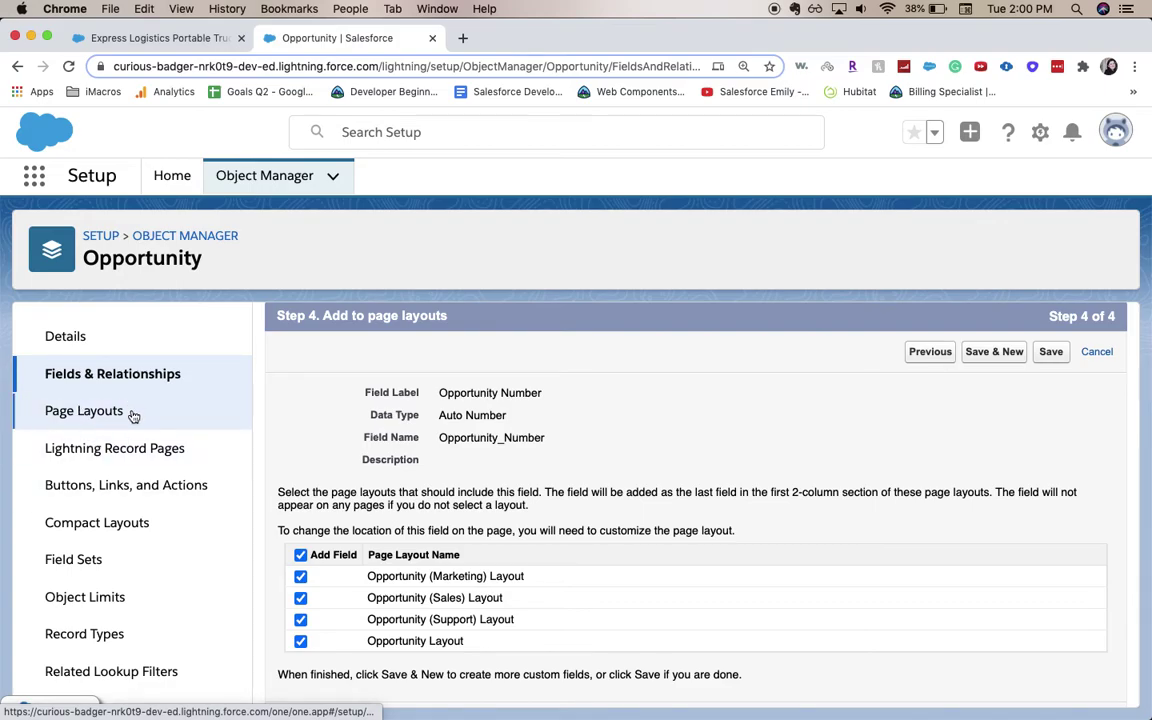
left_click(1045, 358)
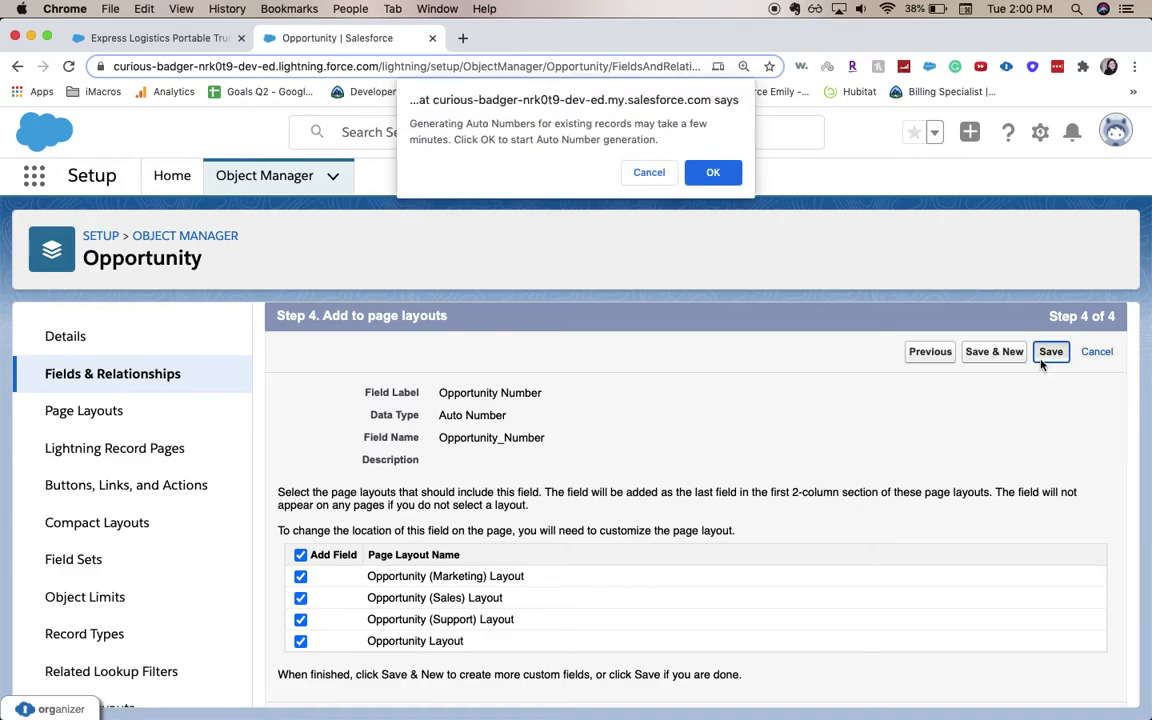
left_click(716, 174)
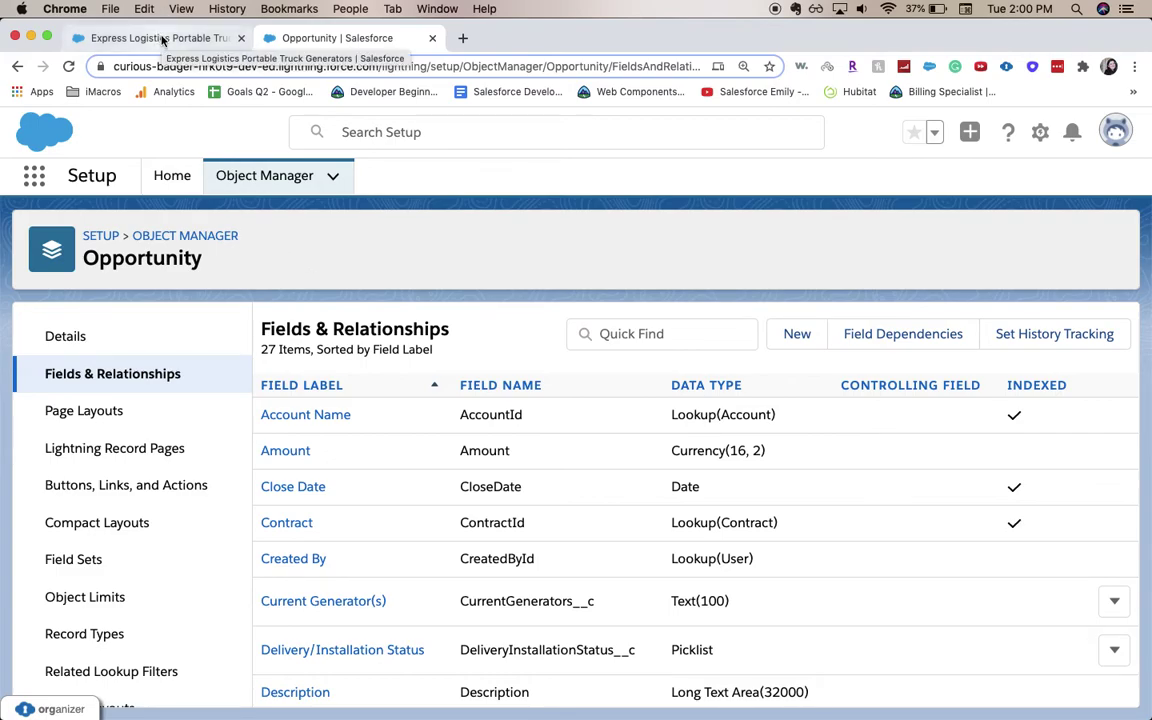
Reload the Express Logistics Portable Truck Generators opportunity record and check its Opportunity Number field
left_click(163, 40)
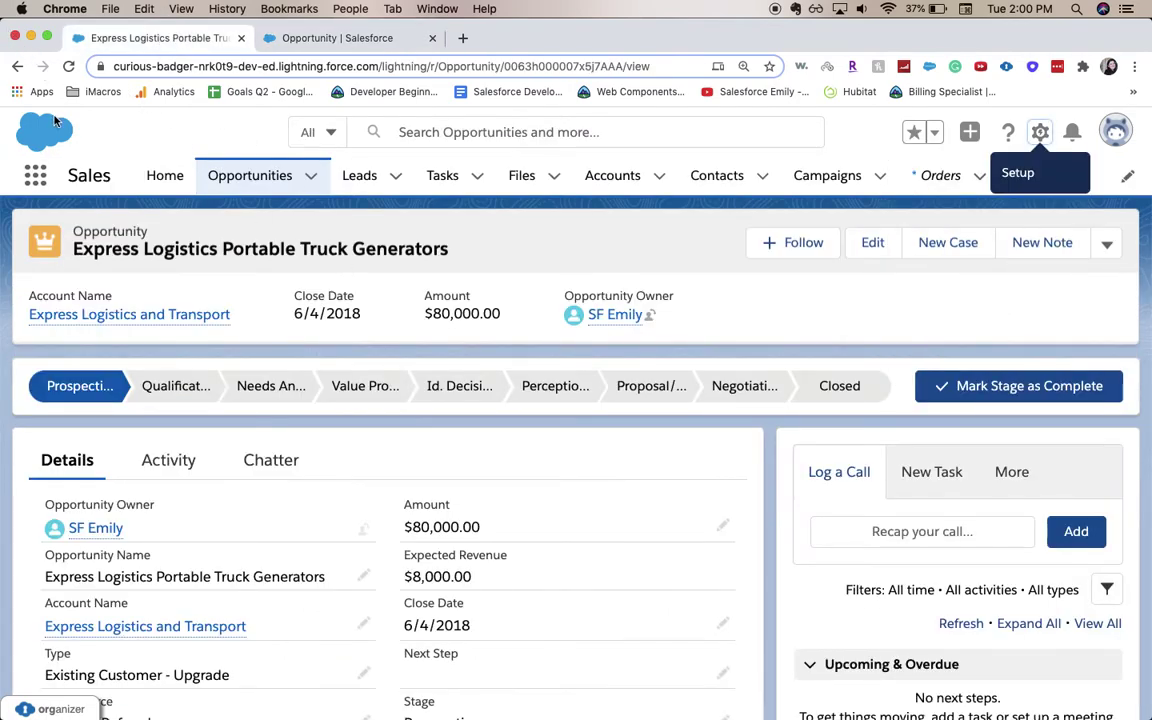
left_click(69, 72)
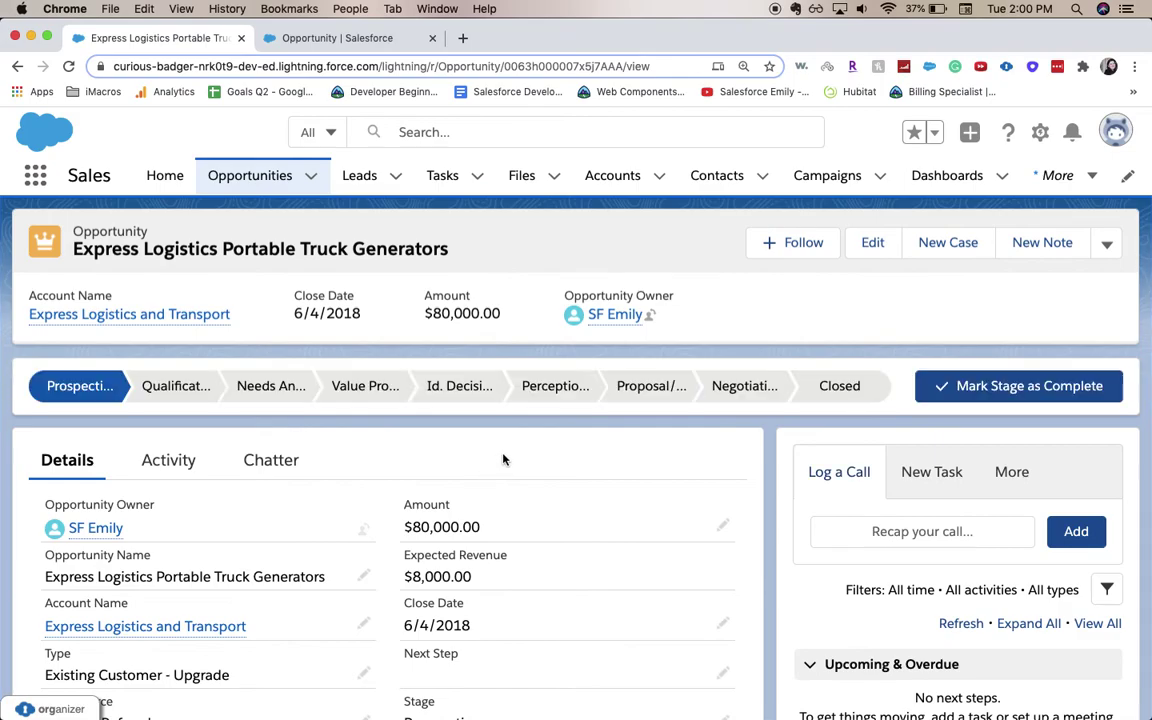
scroll(501, 460, "down", 5)
scroll(503, 458, "down", 4)
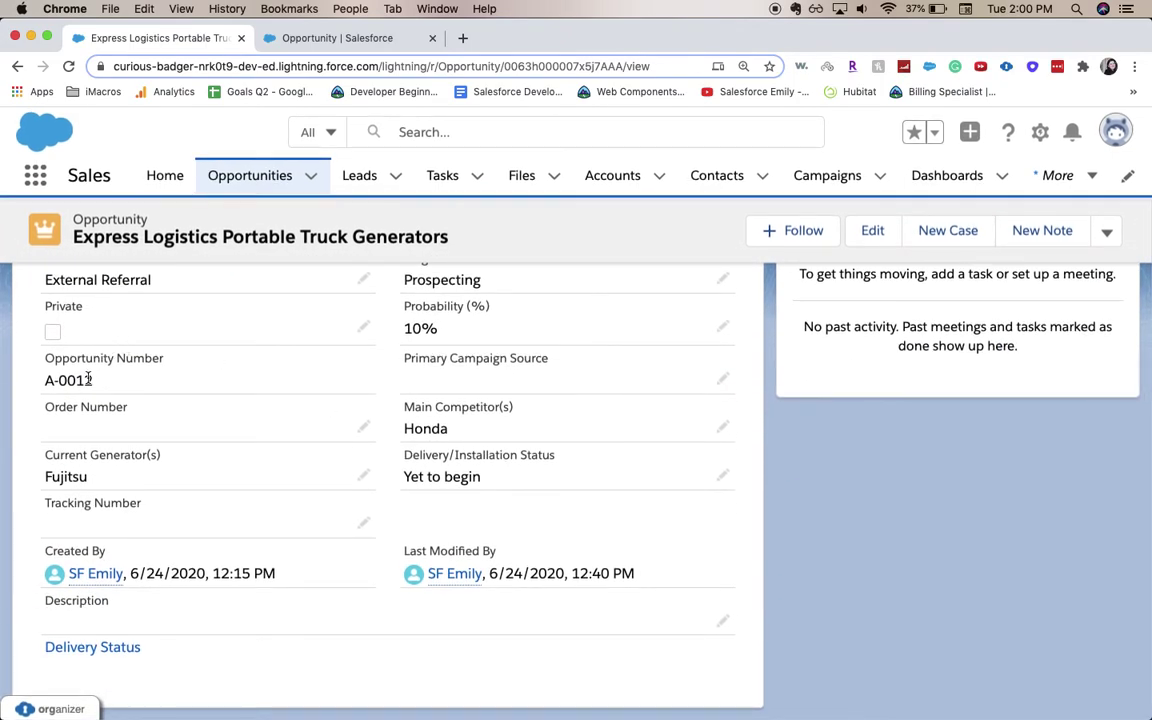
triple_click(160, 361)
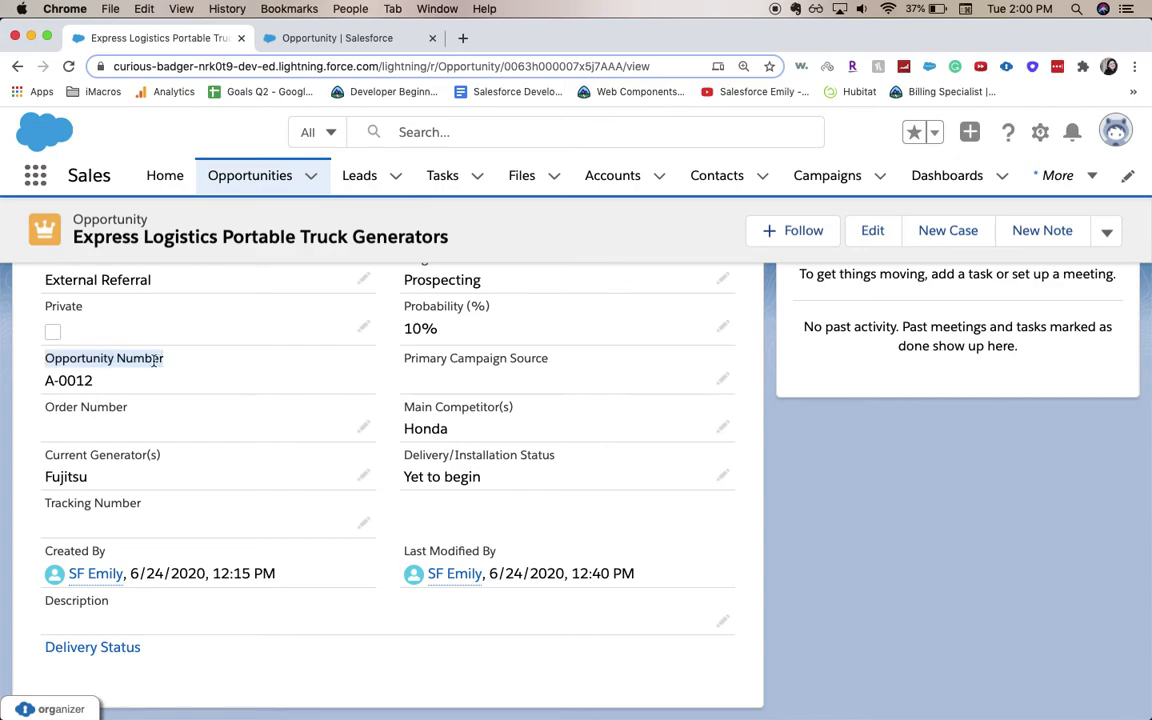